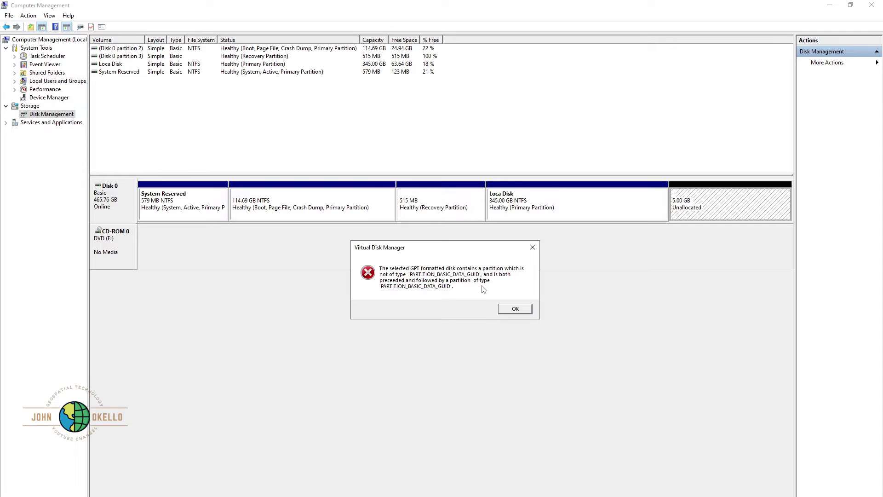
# Dismiss the Virtual Disk Manager GPT partition error to show Disk 0's 5.00 GB unallocated space.
pyautogui.click(532, 247)
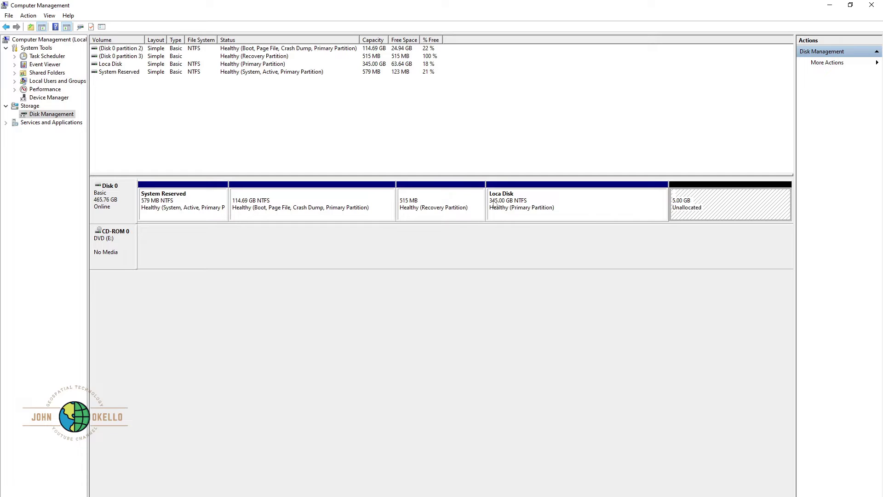
pyautogui.rightClick(703, 205)
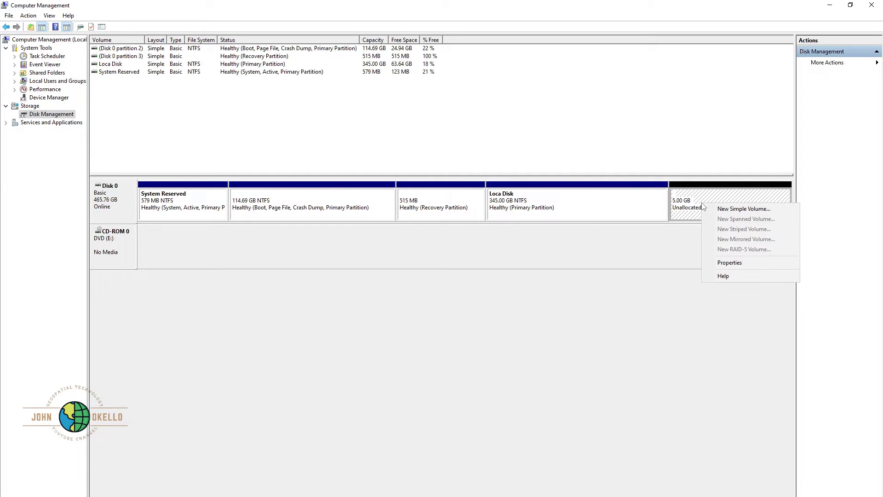
pyautogui.click(736, 209)
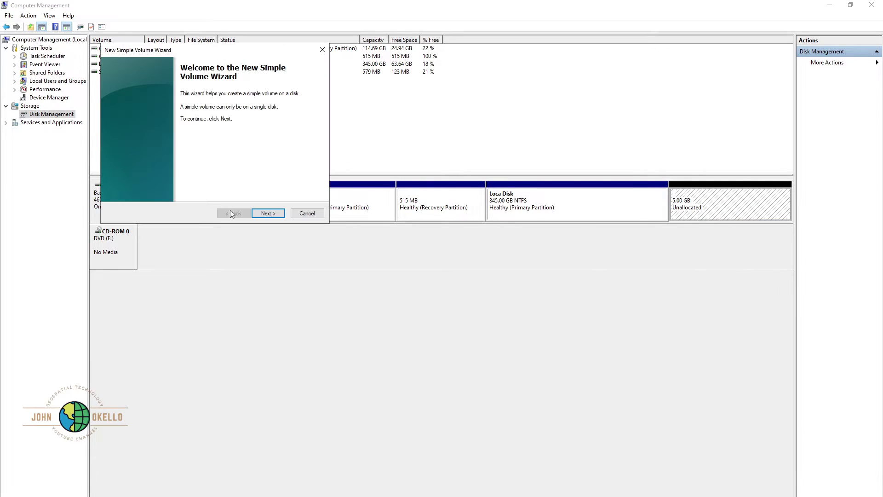
pyautogui.click(266, 214)
pyautogui.click(267, 214)
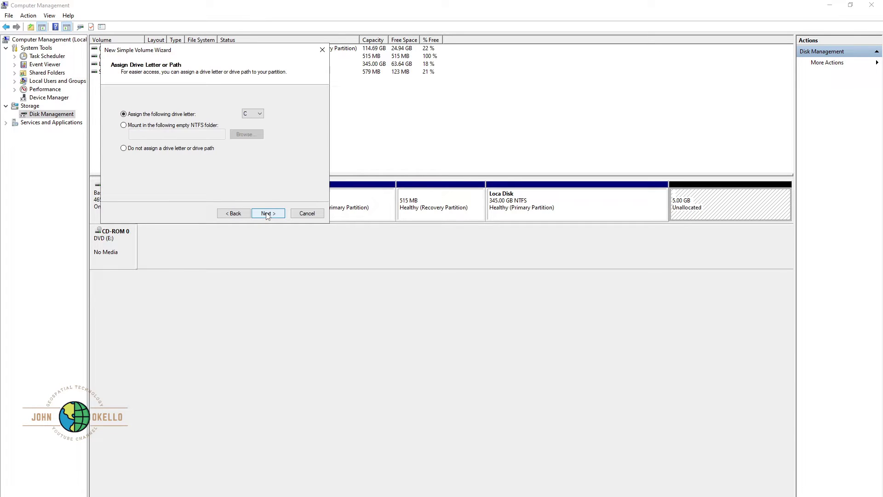
pyautogui.click(253, 113)
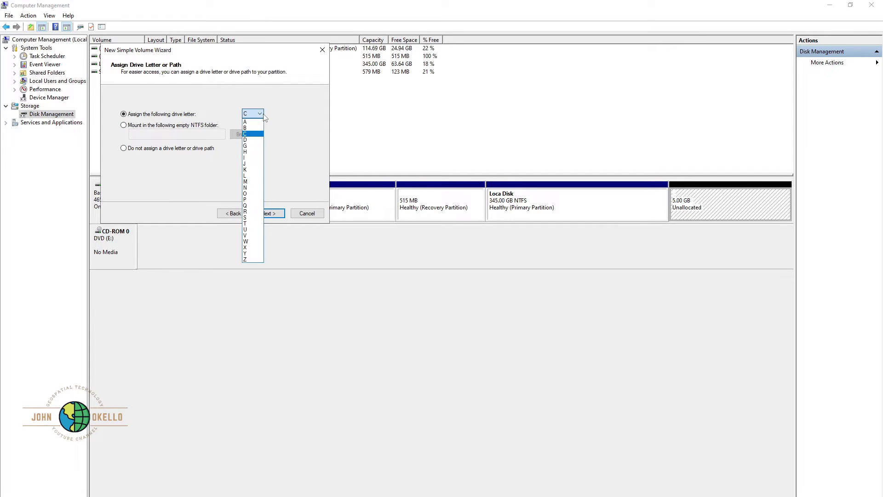
pyautogui.click(253, 146)
pyautogui.click(269, 214)
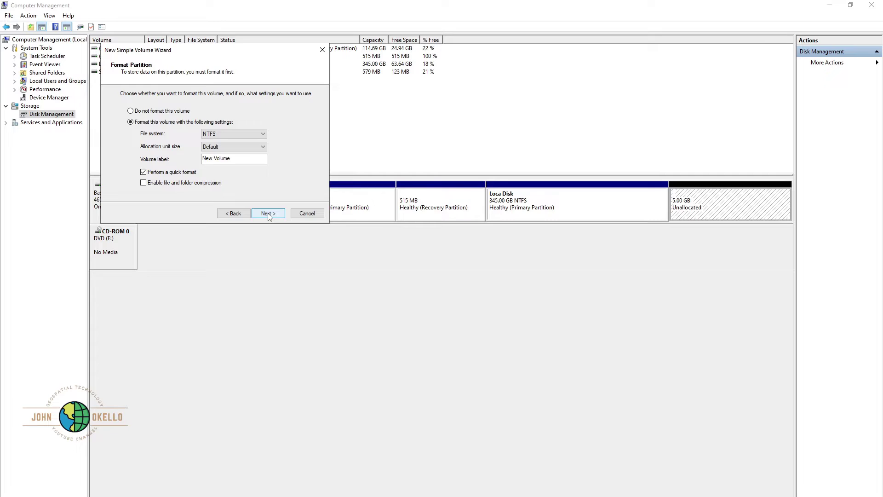
pyautogui.click(269, 214)
pyautogui.click(268, 214)
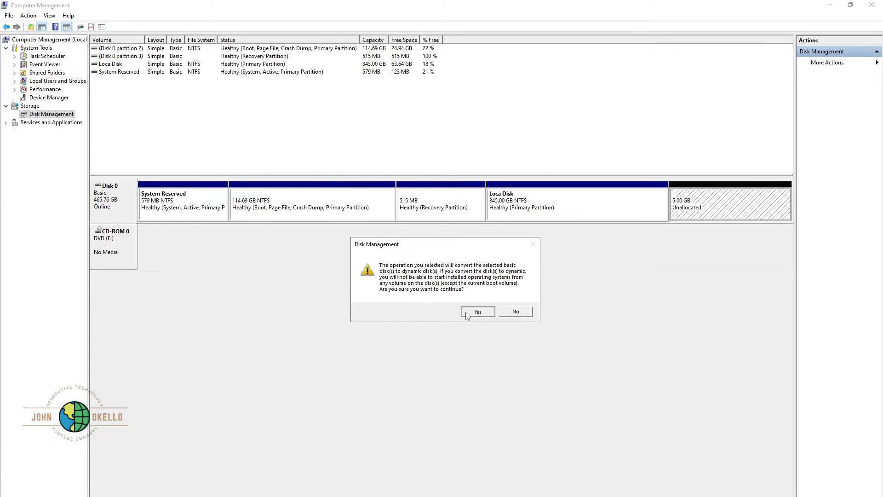
pyautogui.click(476, 311)
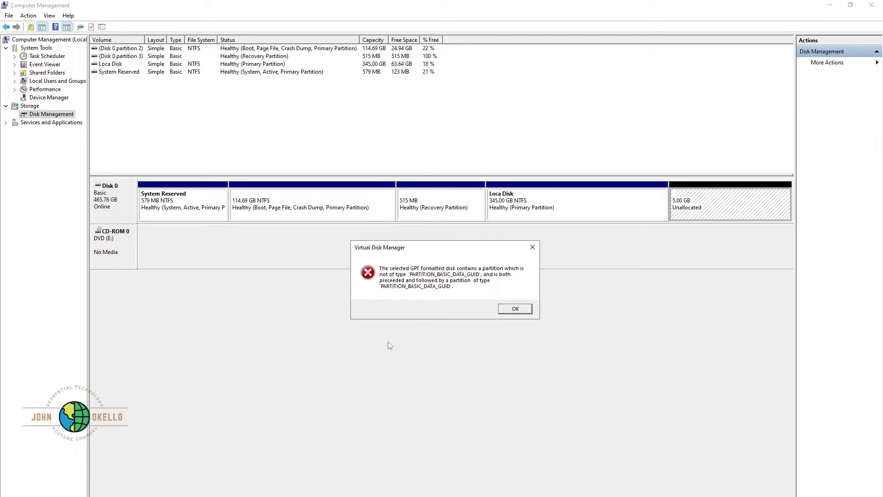
pyautogui.click(533, 248)
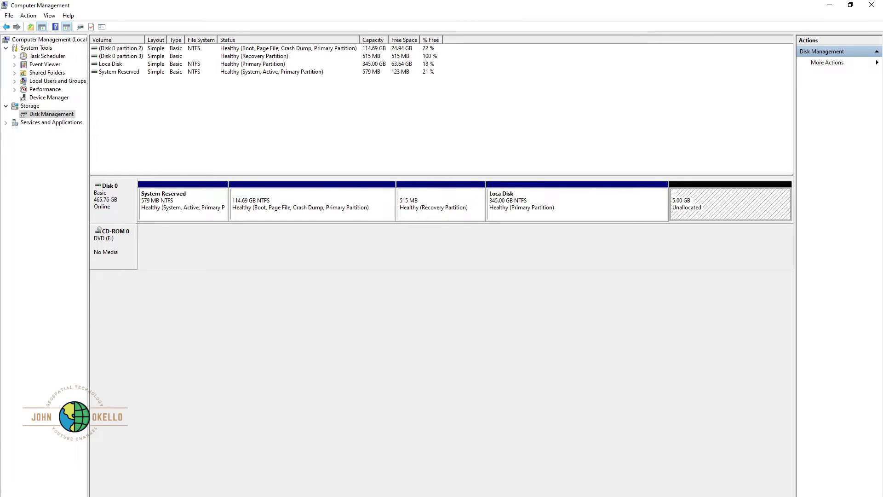
# Launch Command Prompt as administrator from a Windows Search for cmd.
pyautogui.press('super+s')
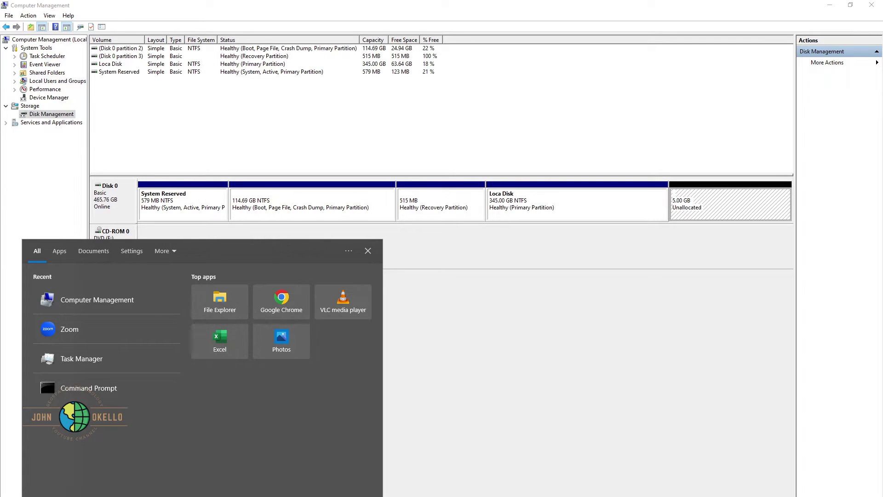
pyautogui.write('cmd')
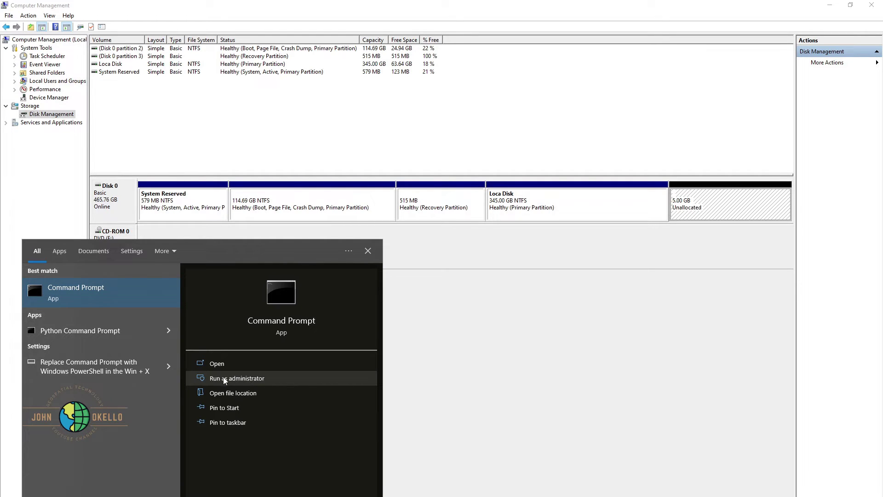
pyautogui.rightClick(128, 295)
pyautogui.click(153, 304)
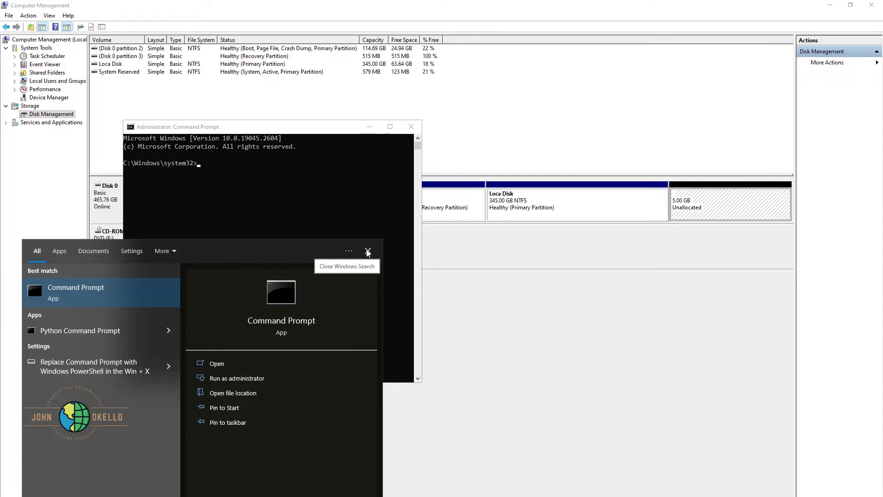
# Maximize Command Prompt, start diskpart and list disks, showing Disk 0 Online at 465 GB.
pyautogui.click(390, 127)
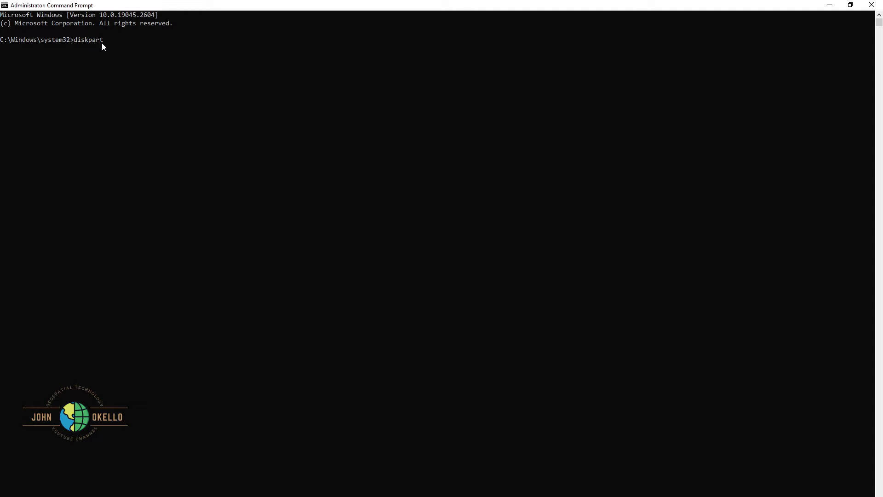
pyautogui.press('Return')
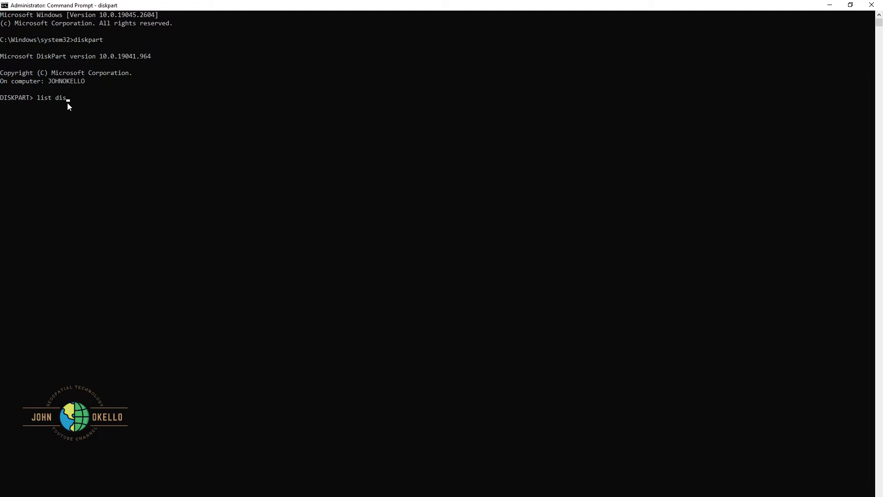
pyautogui.press('Return')
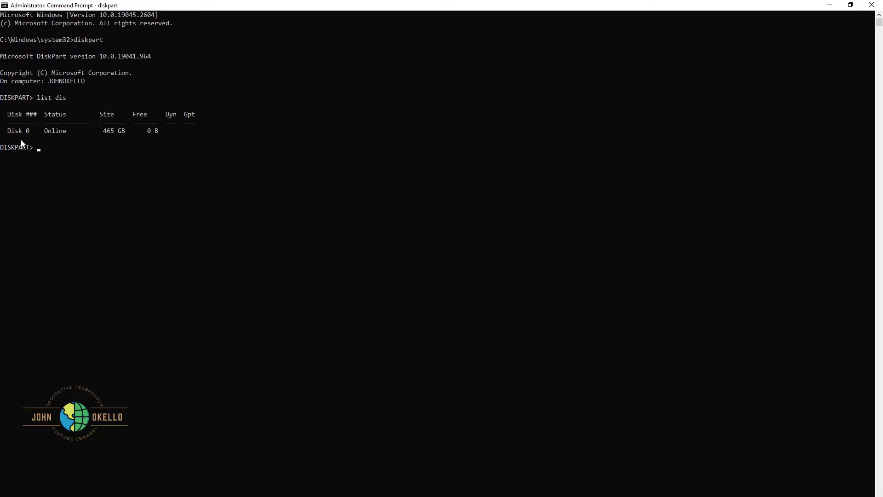
pyautogui.write('el dis 0')
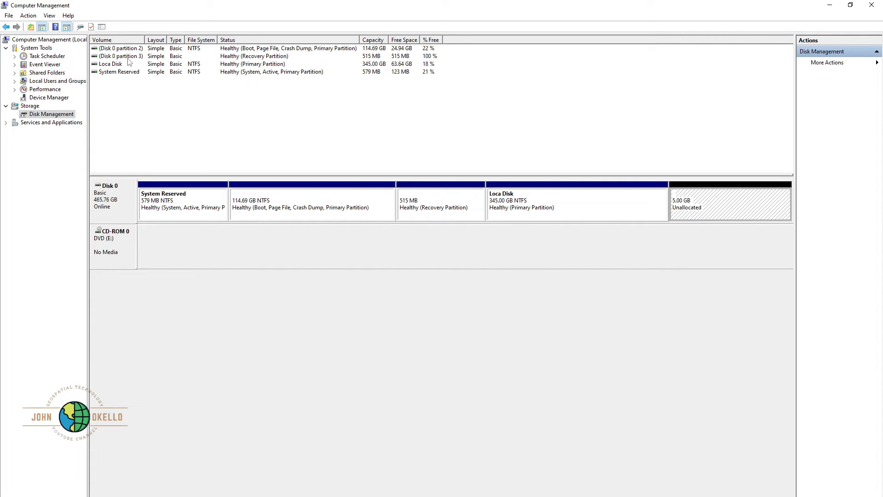
# Select Disk 0 in diskpart and list its four partitions, including the 515 MB Recovery partition.
pyautogui.click(829, 5)
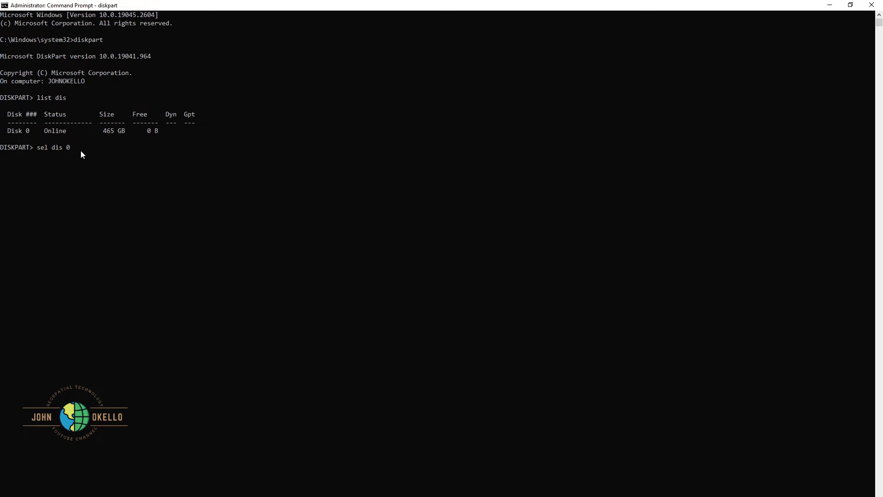
pyautogui.press('Return')
pyautogui.write('l')
pyautogui.write('st partition')
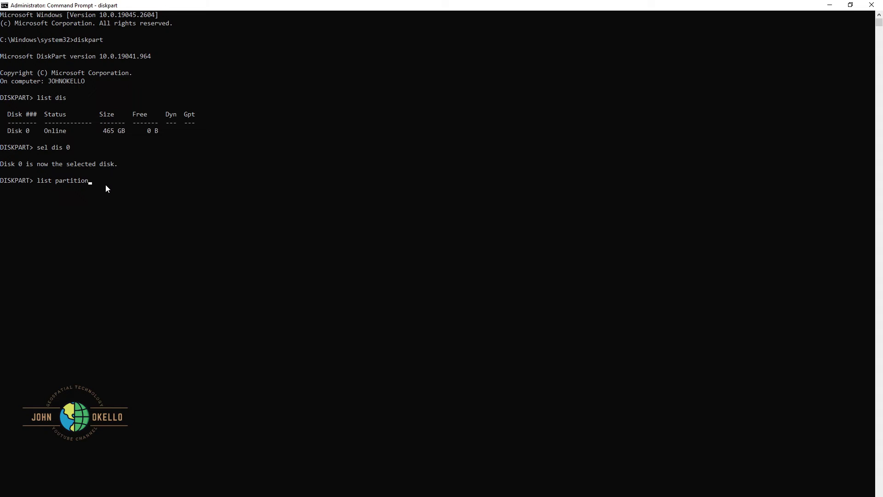
pyautogui.press('Return')
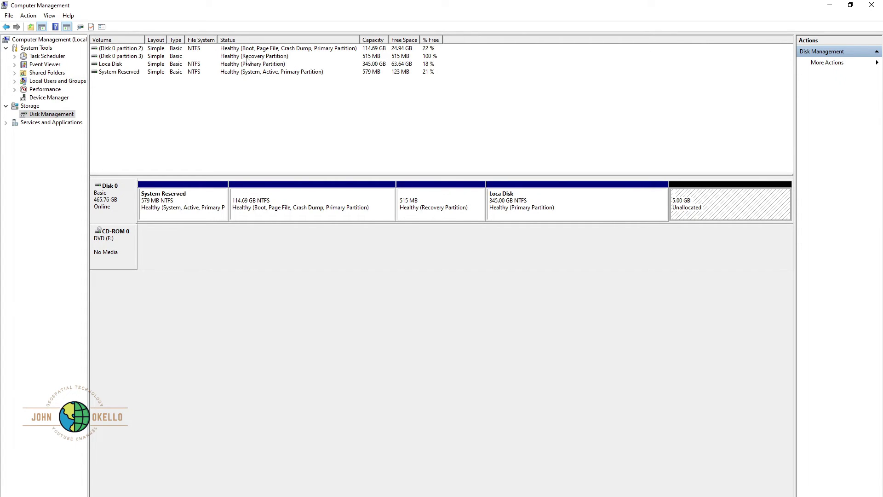
# Check Disk 0's 515 MB Recovery partition and 5.00 GB unallocated space, then minimize Disk Management.
pyautogui.click(829, 5)
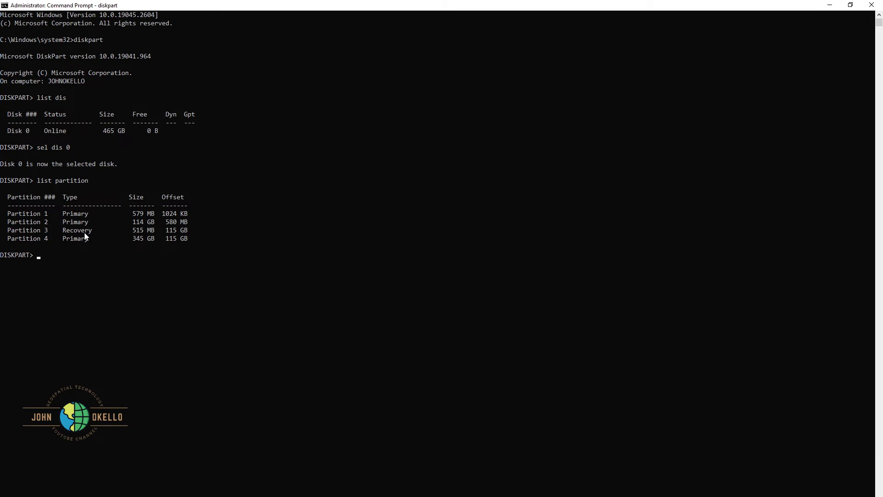
# Run 'select partition 3' to select the 515 MB Recovery partition.
pyautogui.write('select partition 3')
pyautogui.press('Return')
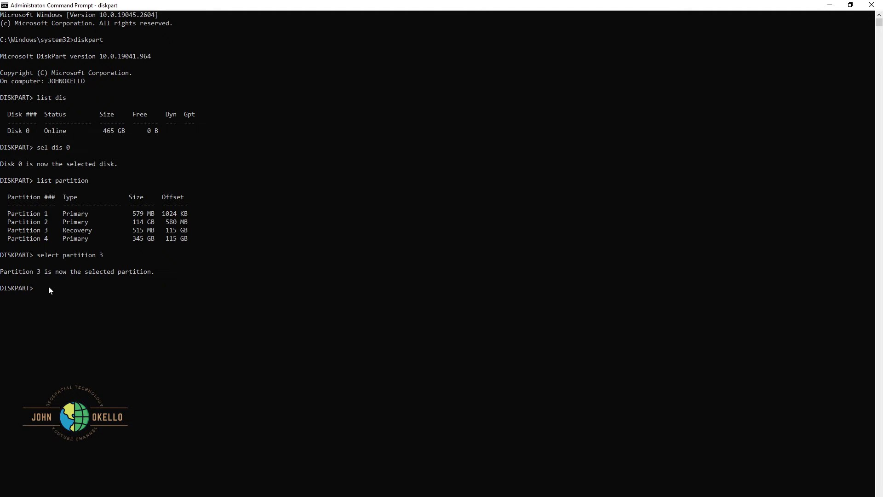
# Force-delete Recovery partition 3 with 'delete partition override', then close Command Prompt.
pyautogui.write('ete partition overide')
pyautogui.press('BackSpace')
pyautogui.press('BackSpace')
pyautogui.write('ride')
pyautogui.press('Return')
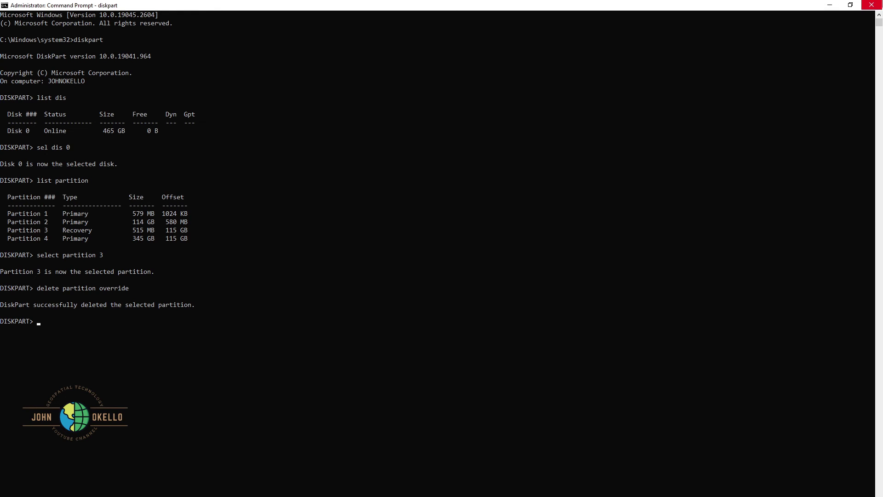
pyautogui.click(870, 6)
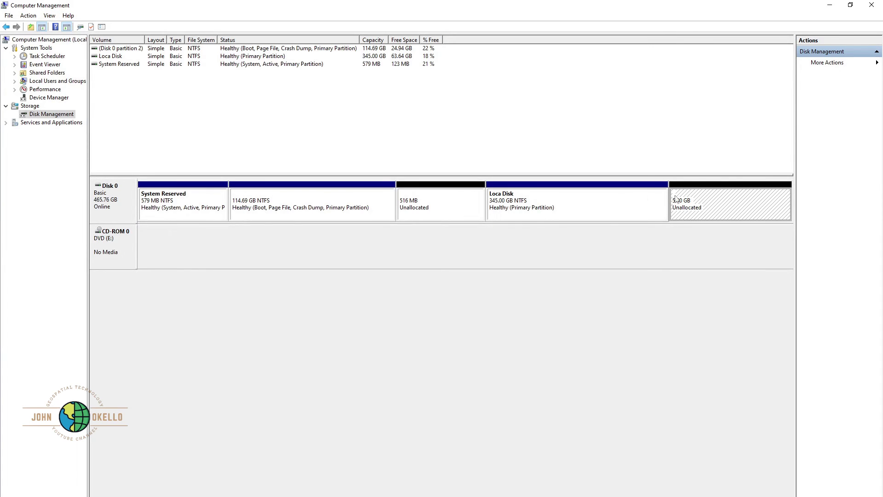
# Start the New Simple Volume wizard on the 5.00 GB unallocated space.
pyautogui.rightClick(710, 209)
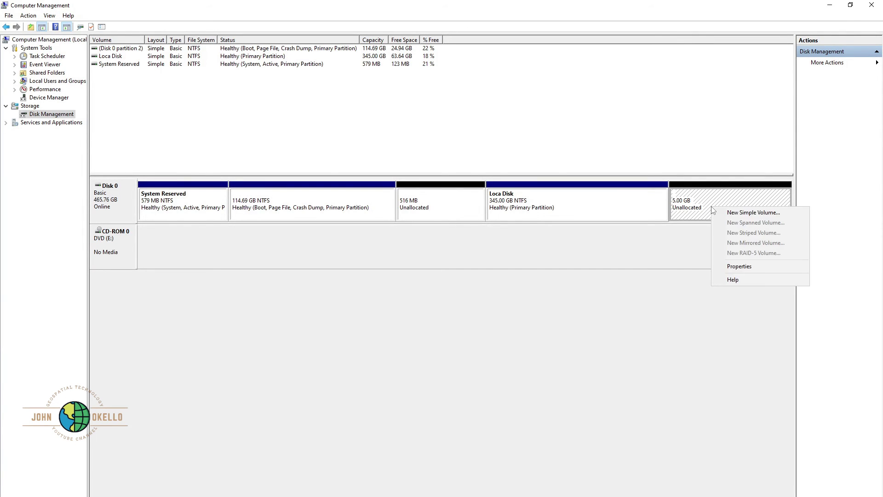
pyautogui.click(738, 213)
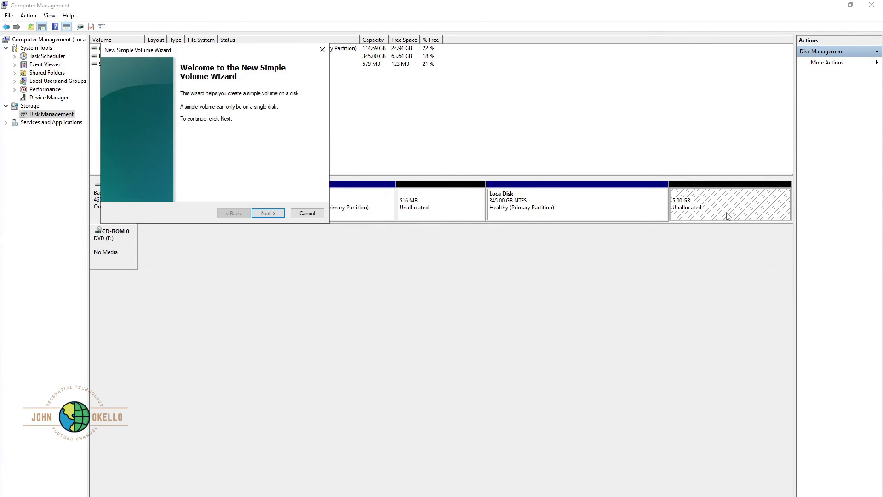
# Keep the full 5120 MB volume size and assign drive letter G.
pyautogui.click(259, 214)
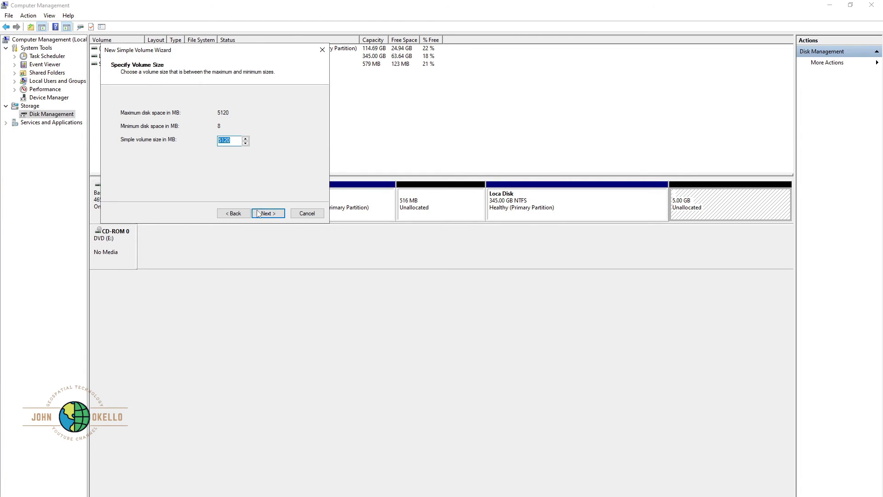
pyautogui.click(267, 212)
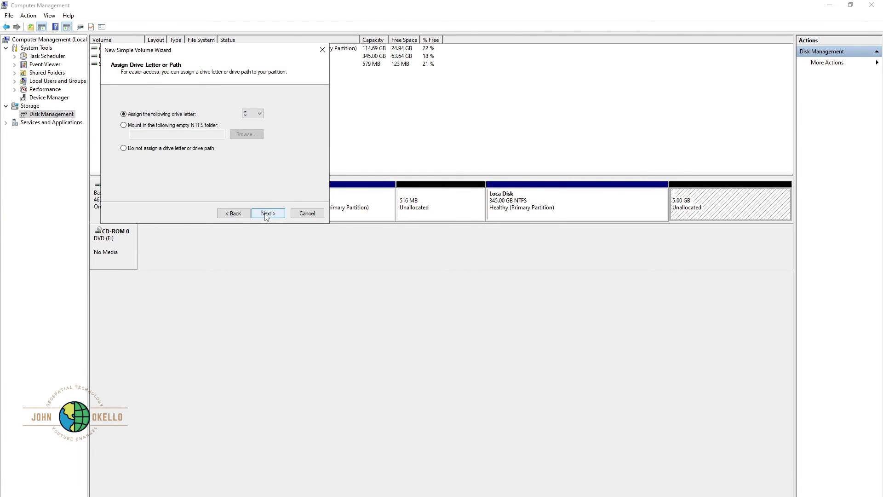
pyautogui.click(260, 114)
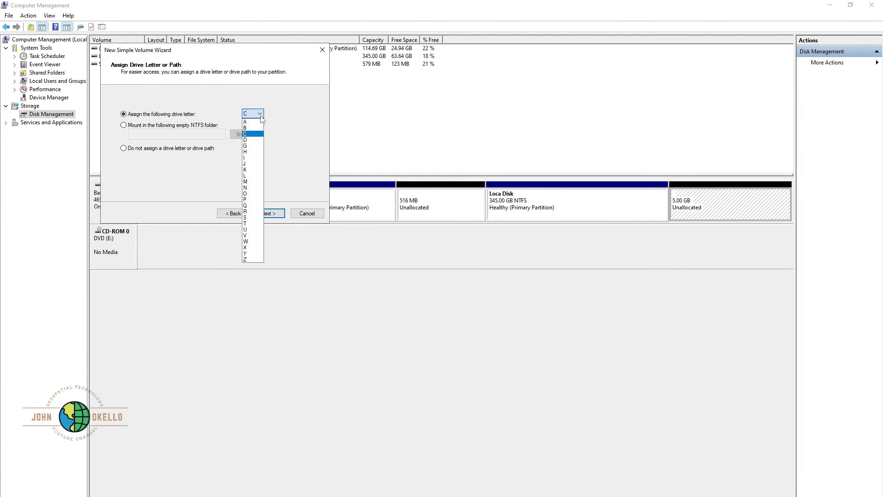
pyautogui.click(253, 146)
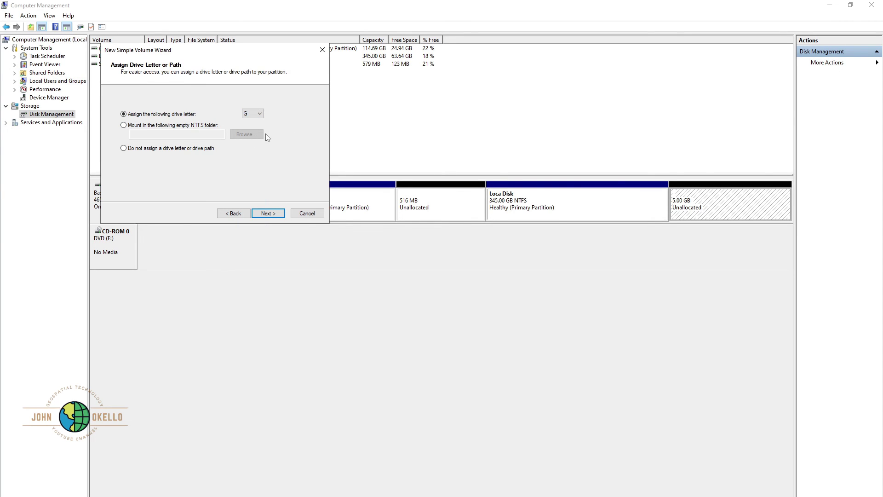
pyautogui.click(266, 213)
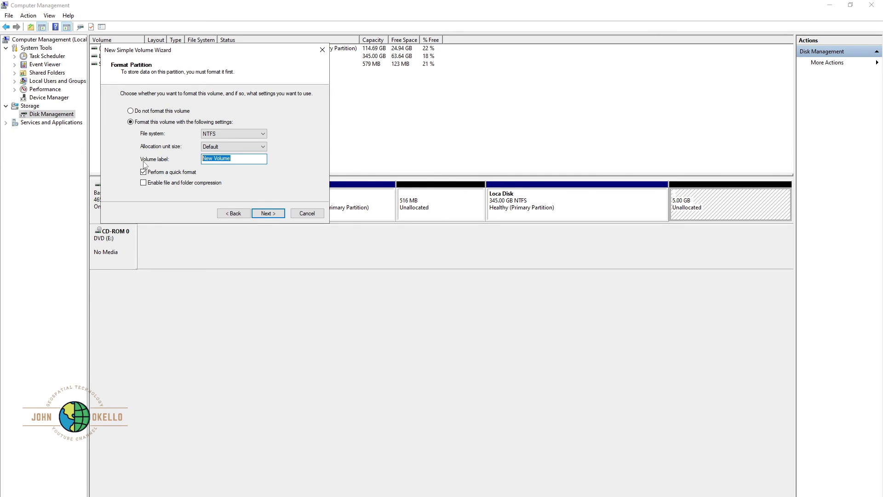
# Format the volume as NTFS labelled 'Data', finish, then close the G: folder and Computer Management.
pyautogui.write('Data')
pyautogui.click(280, 214)
pyautogui.click(269, 213)
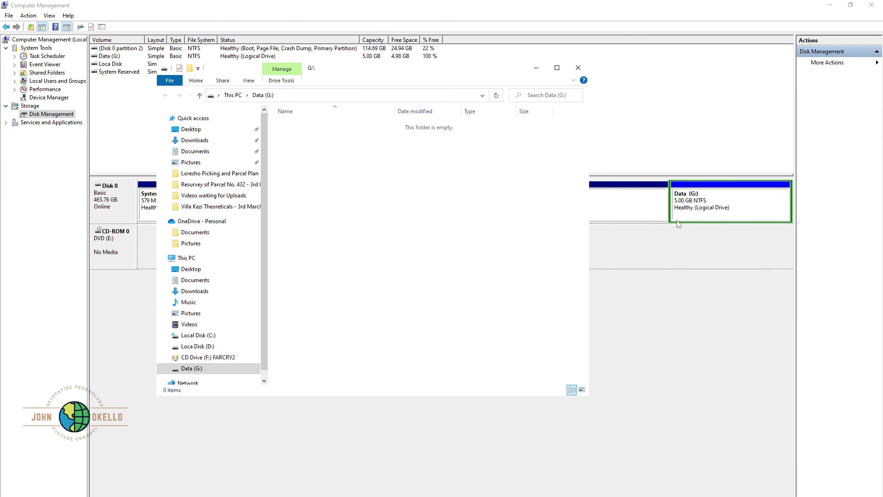
pyautogui.click(576, 69)
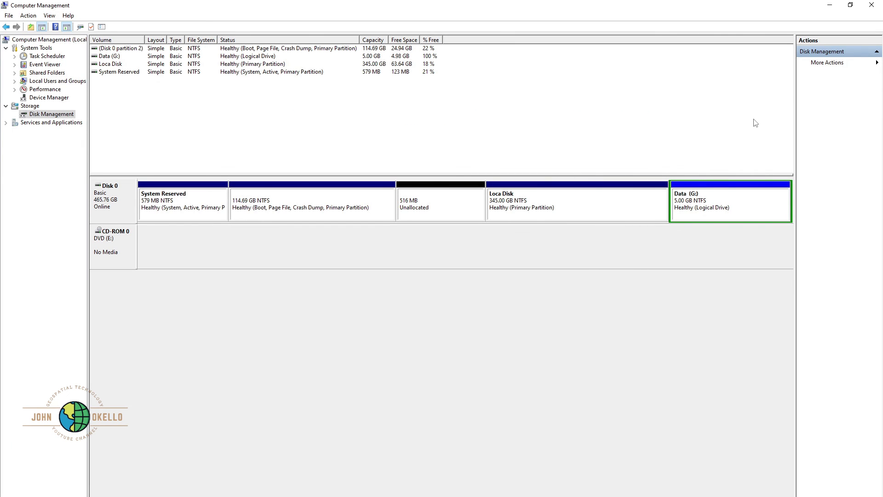
pyautogui.click(871, 5)
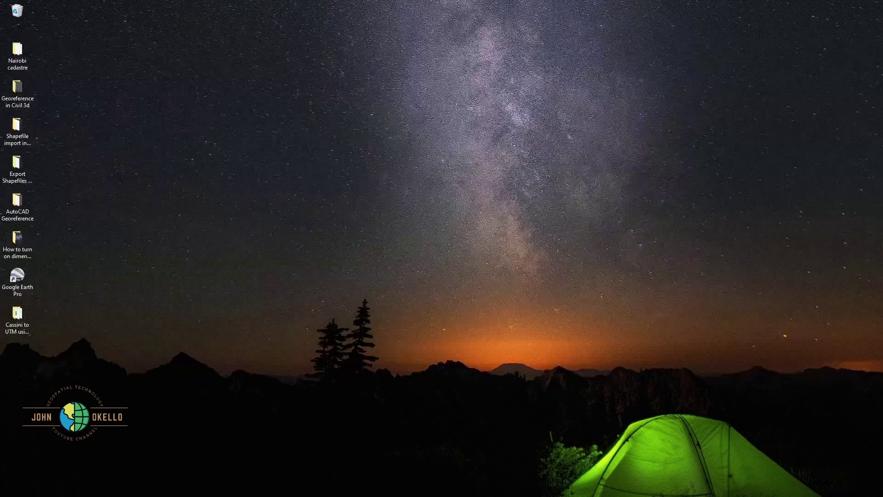
# Open This PC maximized, showing Data (G:) with 4.97 GB free of 4.99 GB.
pyautogui.press('super+e')
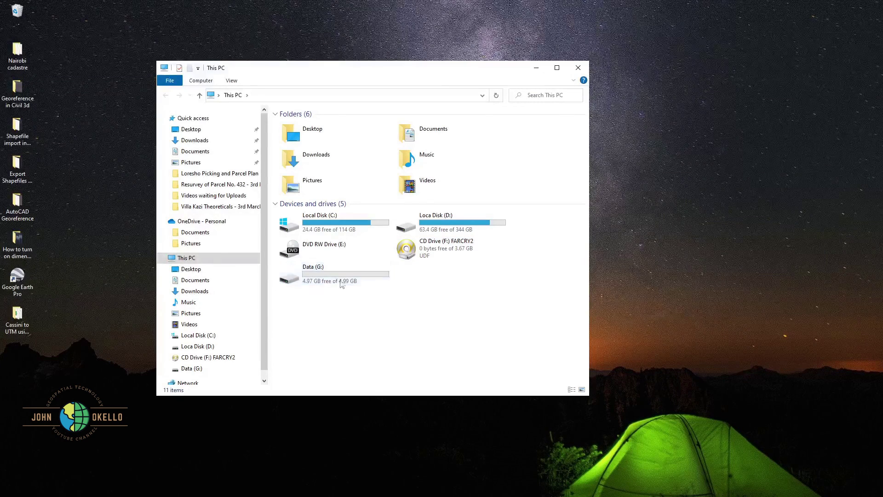
pyautogui.click(556, 68)
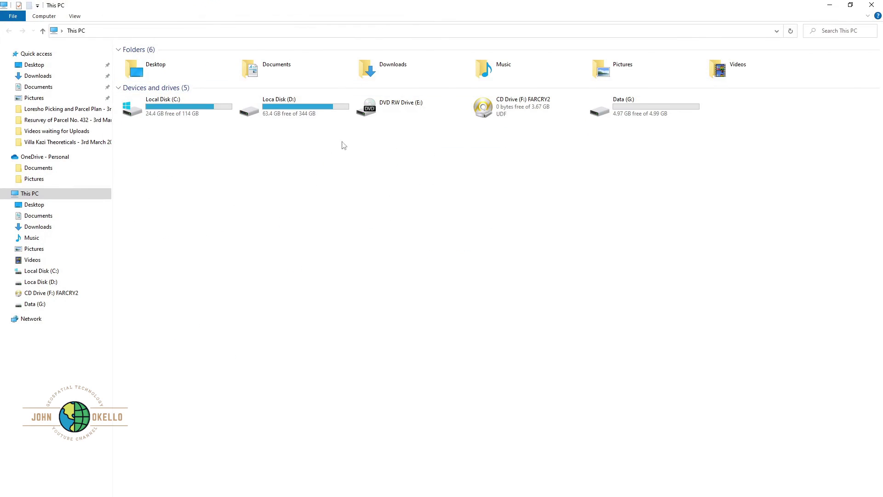